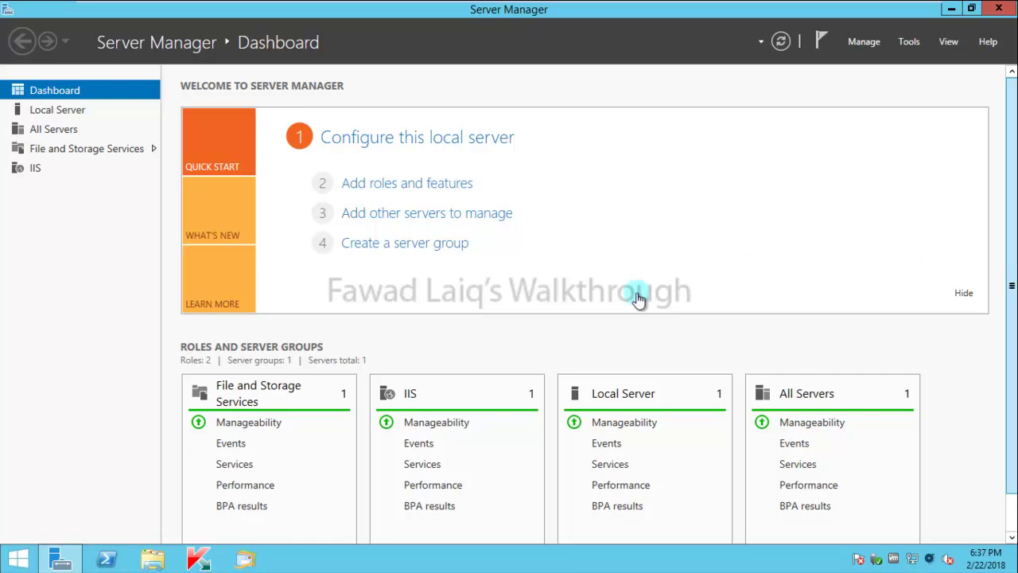
Use role-based installation on the local server to add the Active Directory Certificate Services role with its management tools
{"action": "left_click", "coordinate": [435, 189]}
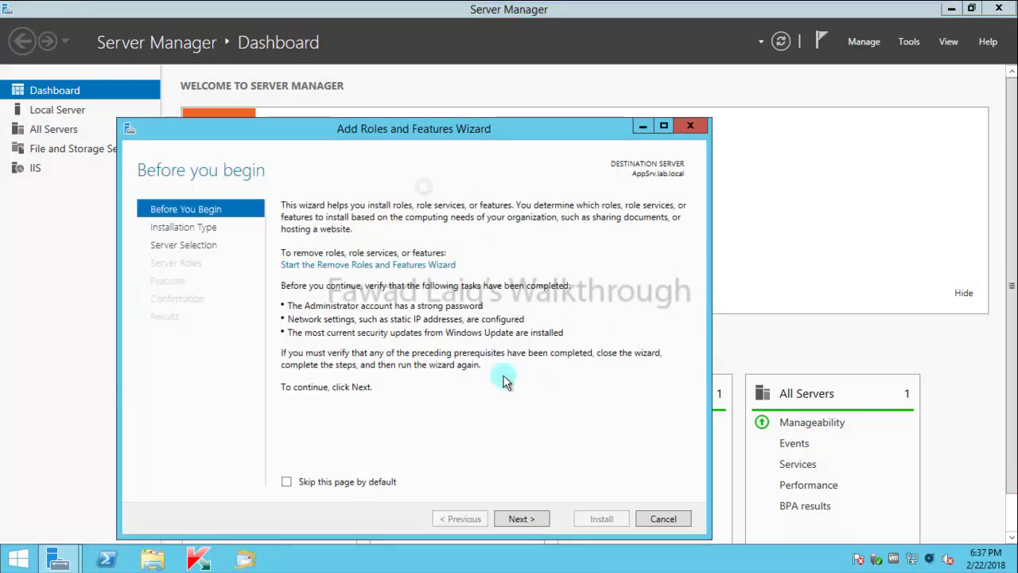
{"action": "left_click", "coordinate": [518, 520]}
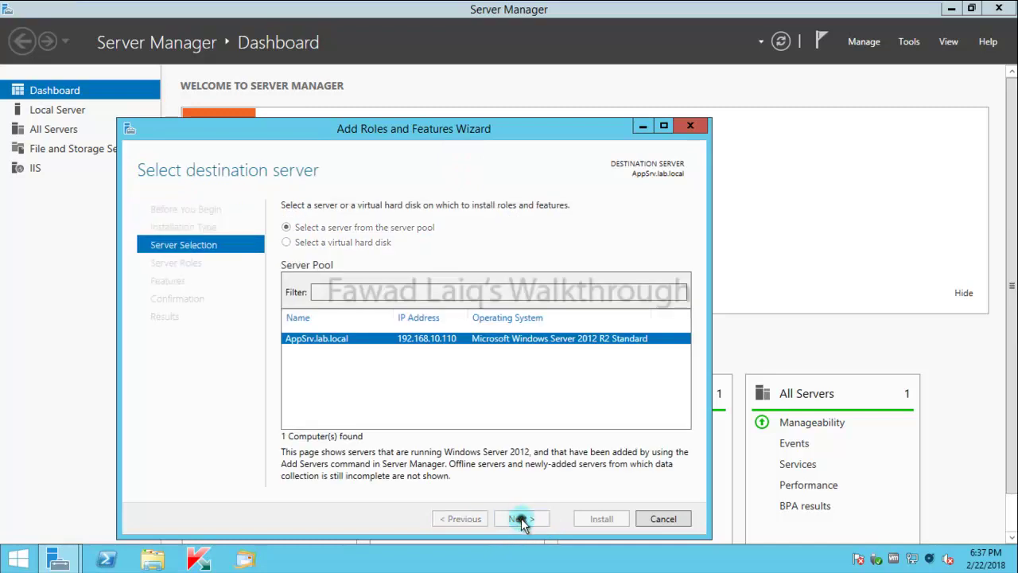
{"action": "left_click", "coordinate": [521, 518]}
{"action": "left_click_drag", "start_coordinate": [537, 94], "coordinate": [562, 80]}
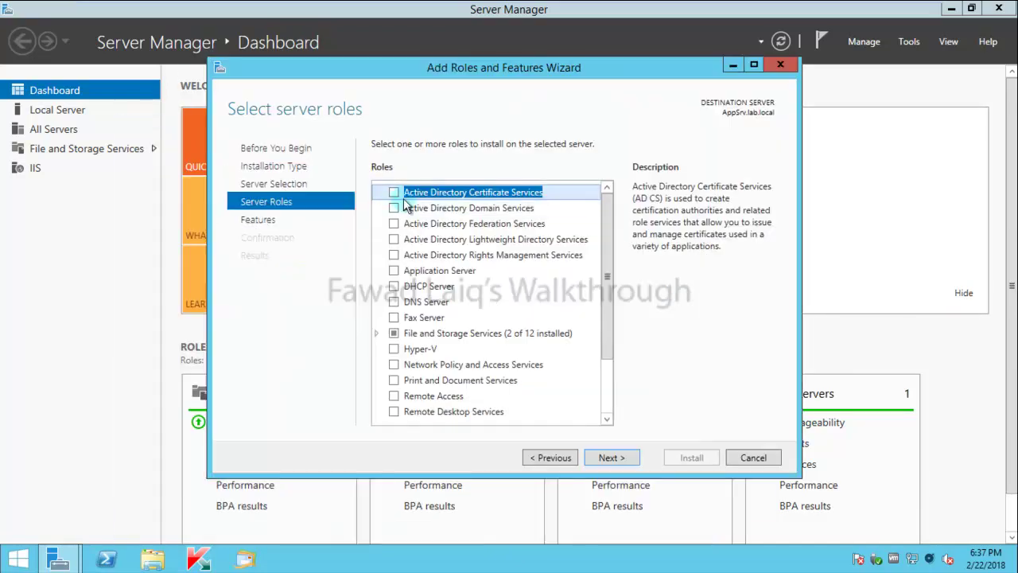
{"action": "left_click", "coordinate": [394, 192]}
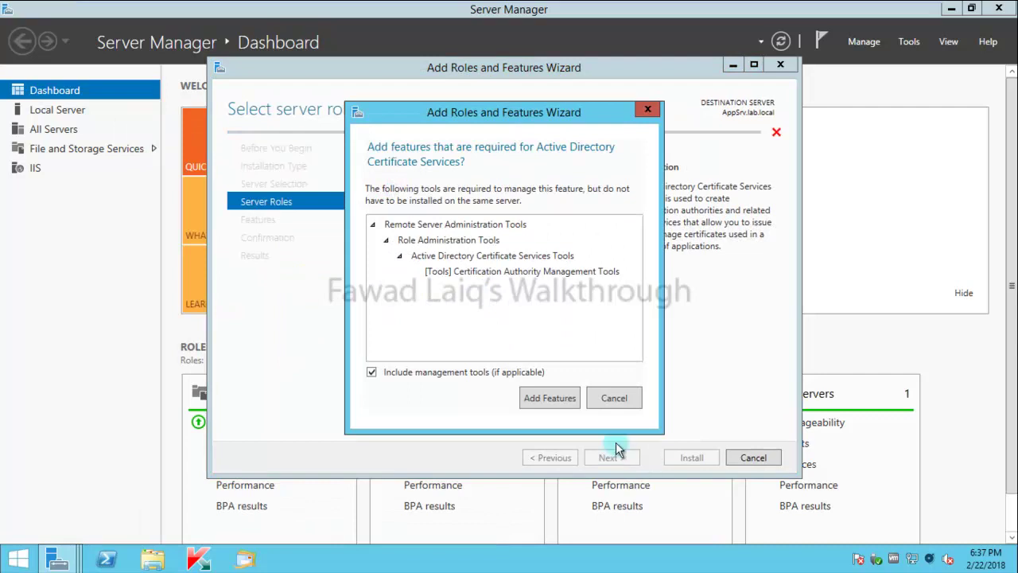
{"action": "left_click", "coordinate": [558, 397]}
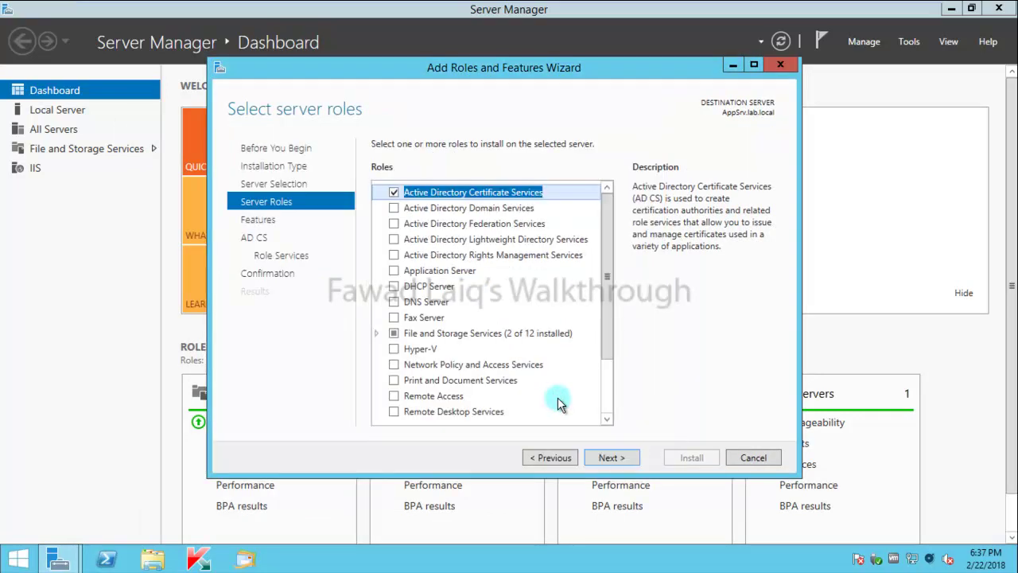
{"action": "left_click", "coordinate": [617, 459]}
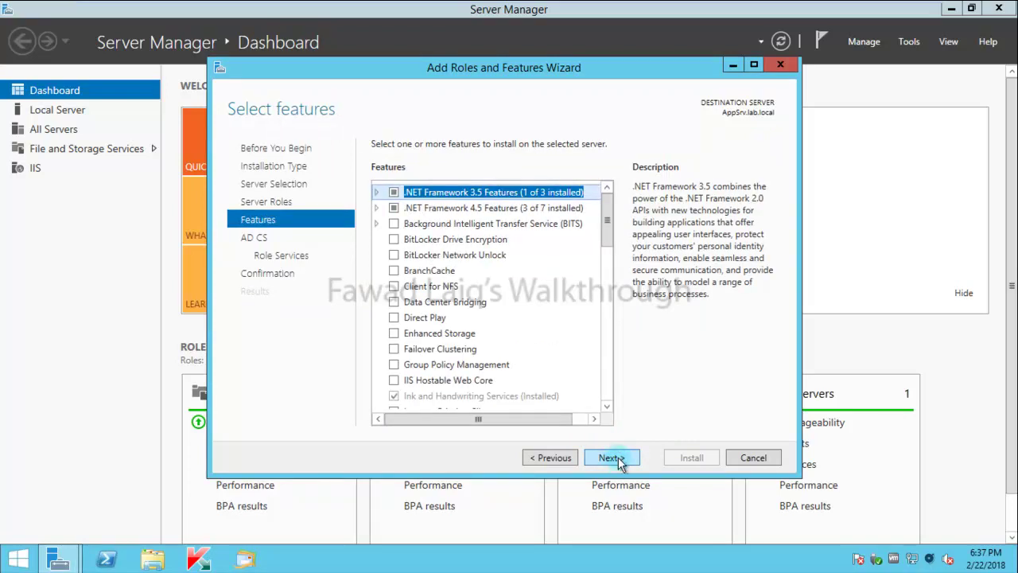
{"action": "left_click", "coordinate": [618, 459]}
Add Certification Authority Web Enrollment with its required Web Server (IIS) features, then go to the confirmation page
{"action": "left_click", "coordinate": [617, 460]}
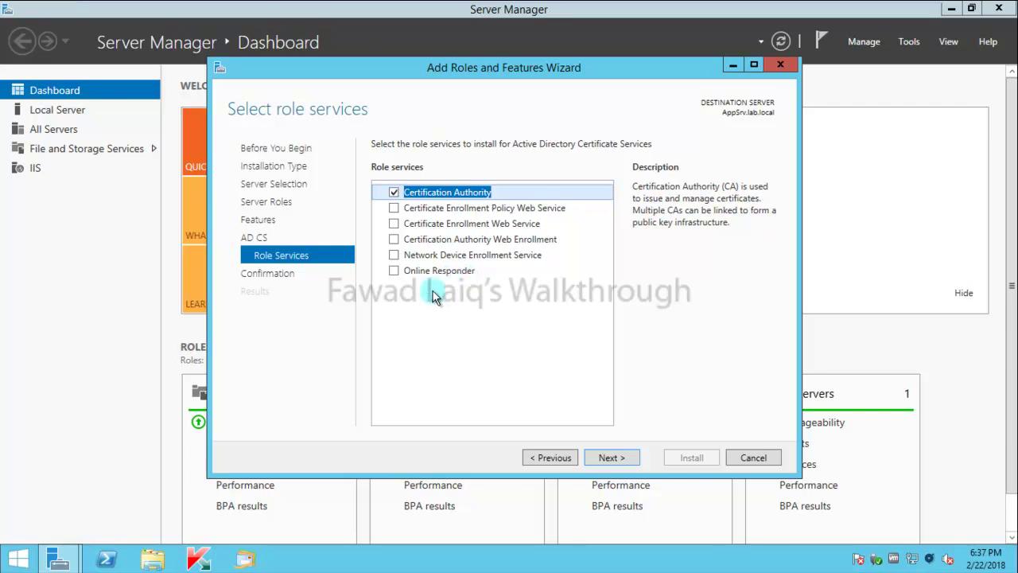
{"action": "left_click", "coordinate": [394, 240]}
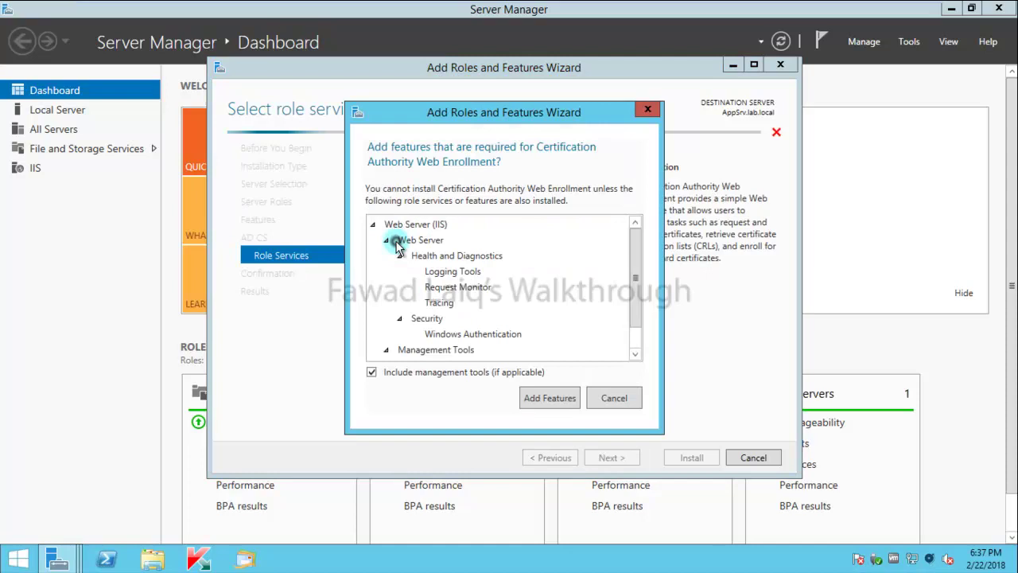
{"action": "left_click", "coordinate": [549, 398]}
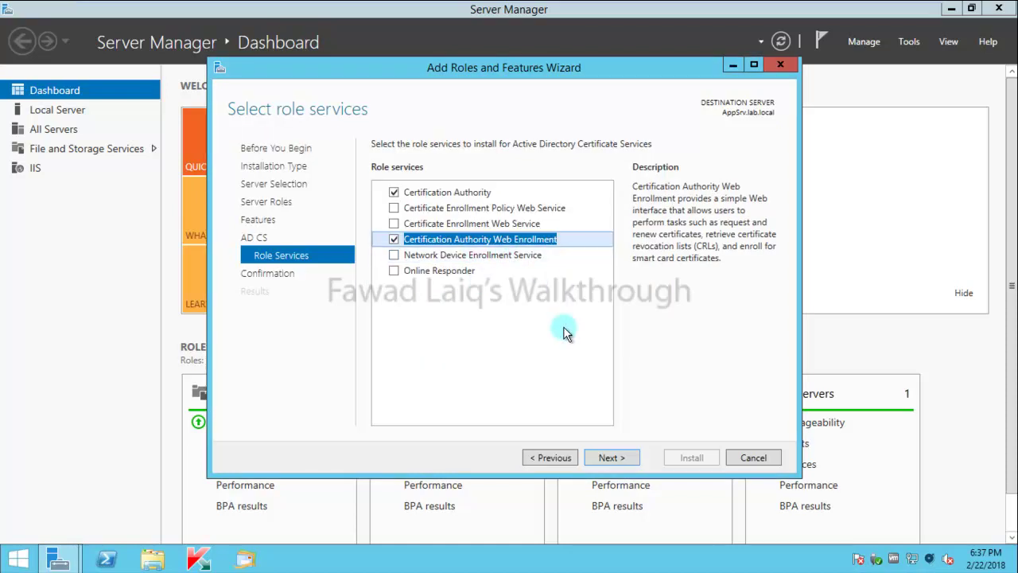
{"action": "left_click", "coordinate": [625, 461]}
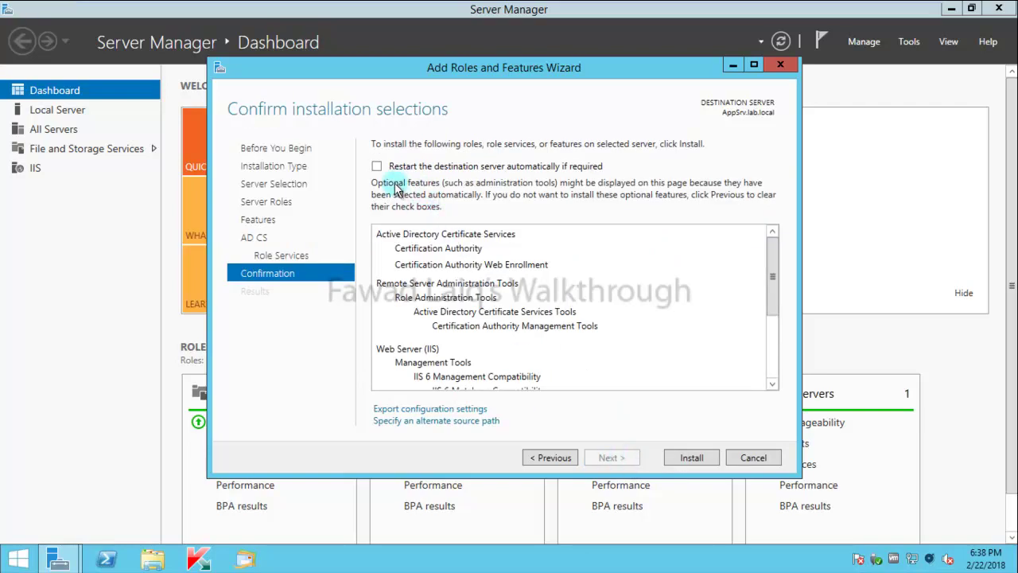
Install AD CS with the Certification Authority and Web Enrollment role services
{"action": "left_click", "coordinate": [692, 458]}
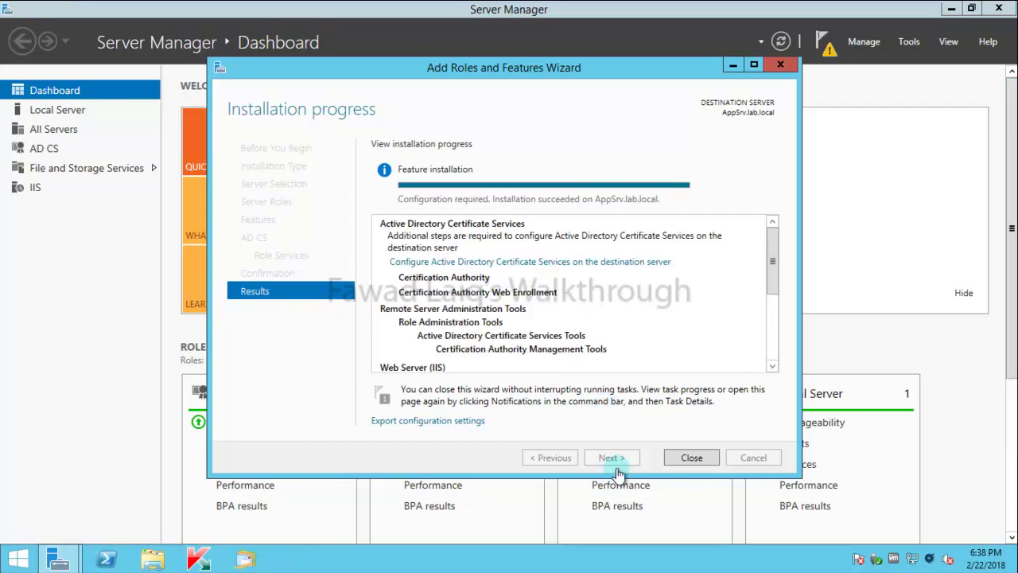
Close the installer, launch the AD CS post-deployment configuration from notifications, and keep the current credentials
{"action": "left_click", "coordinate": [699, 460]}
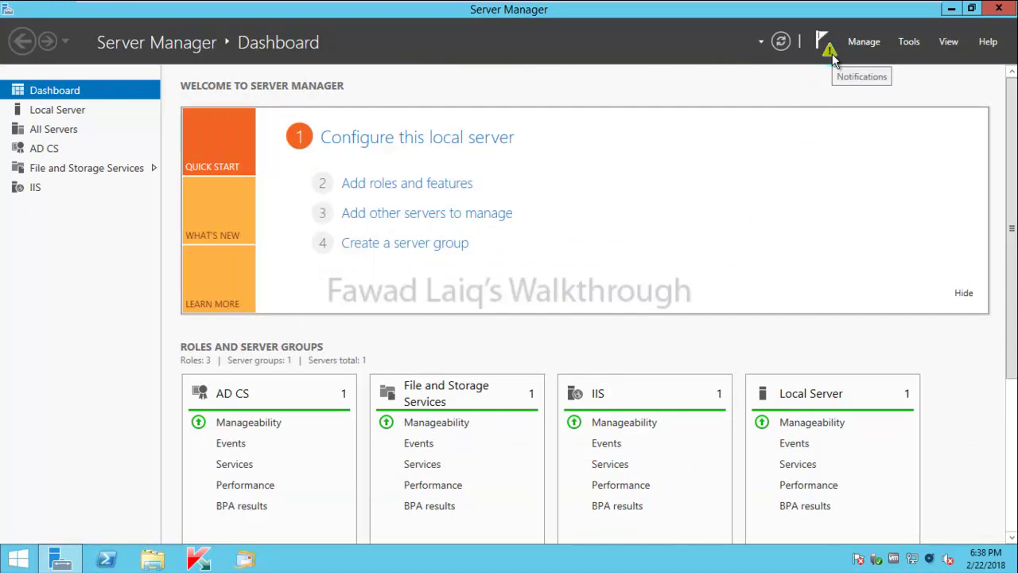
{"action": "left_click", "coordinate": [832, 54]}
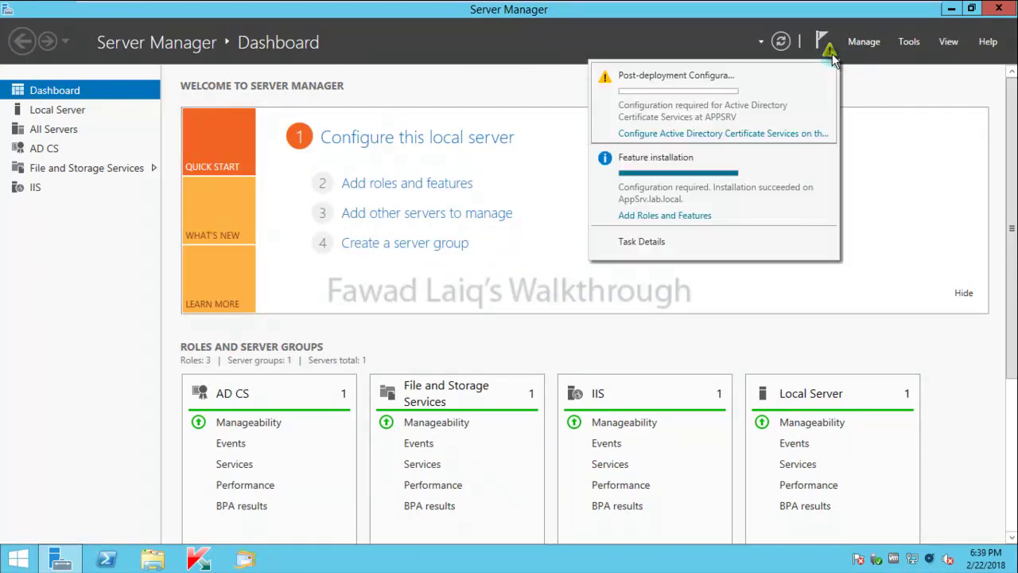
{"action": "left_click", "coordinate": [681, 141]}
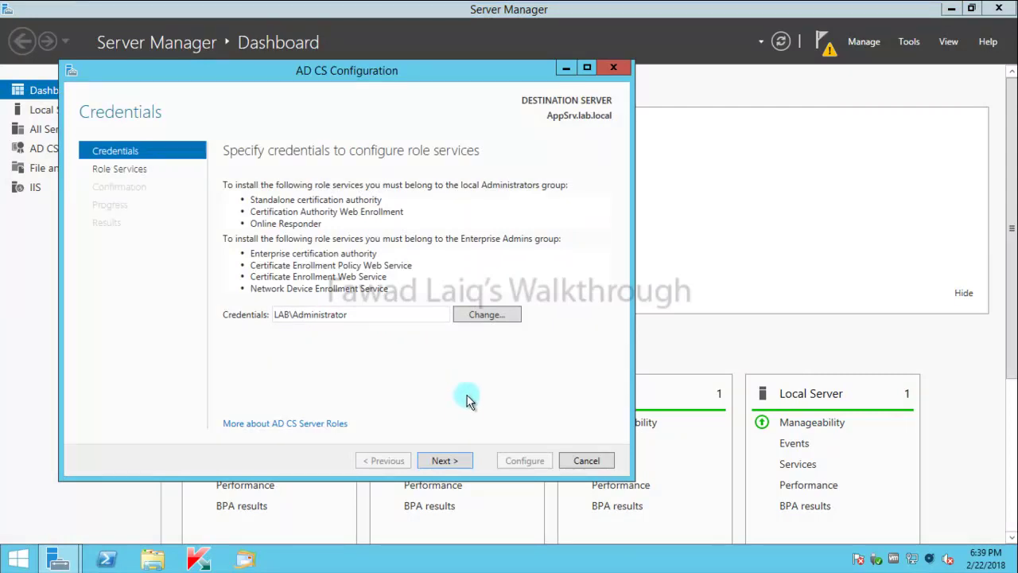
{"action": "left_click", "coordinate": [450, 463]}
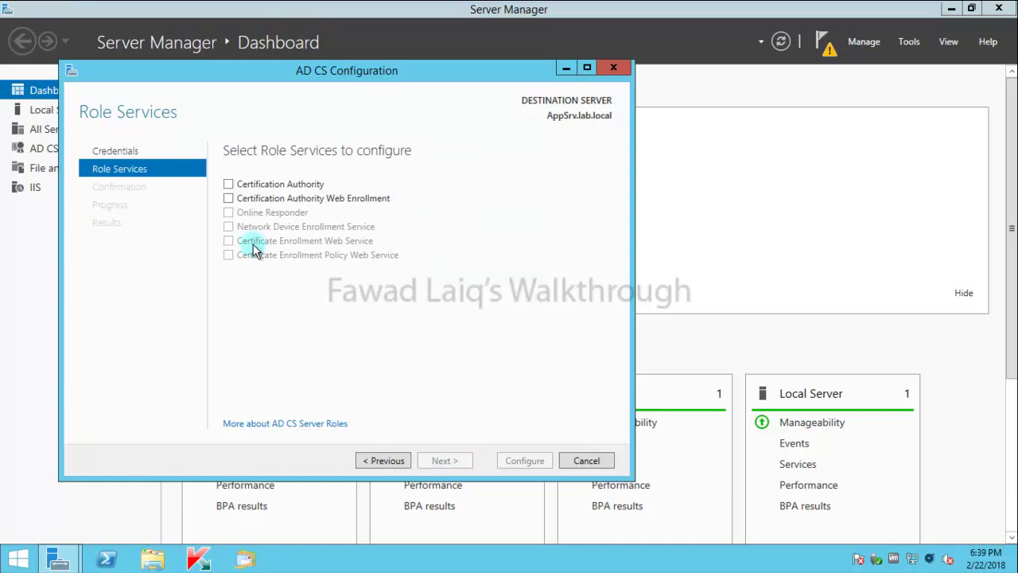
Configure the Certification Authority and Web Enrollment role services, keeping Enterprise CA as the setup type
{"action": "left_click", "coordinate": [228, 186]}
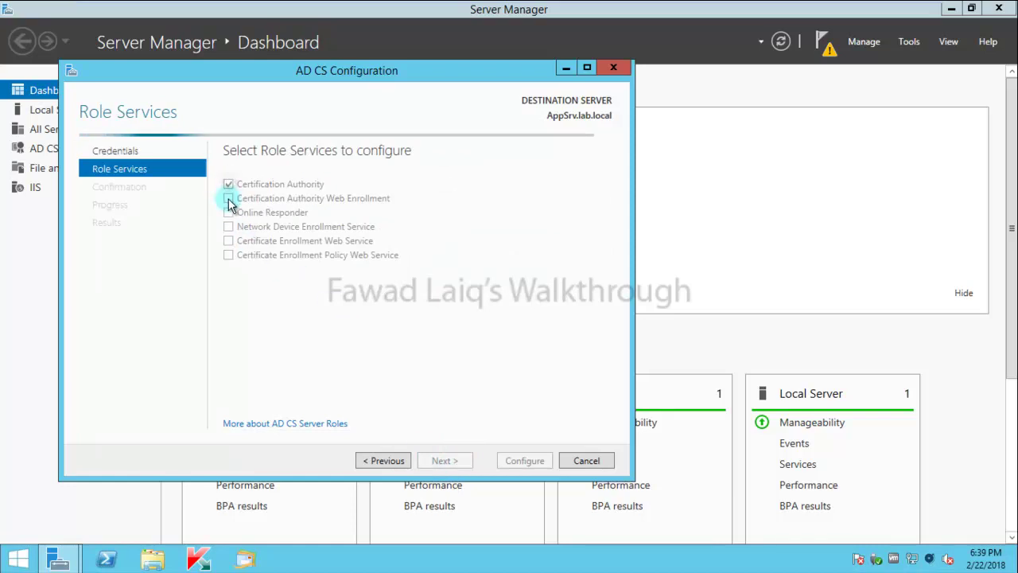
{"action": "left_click", "coordinate": [229, 199]}
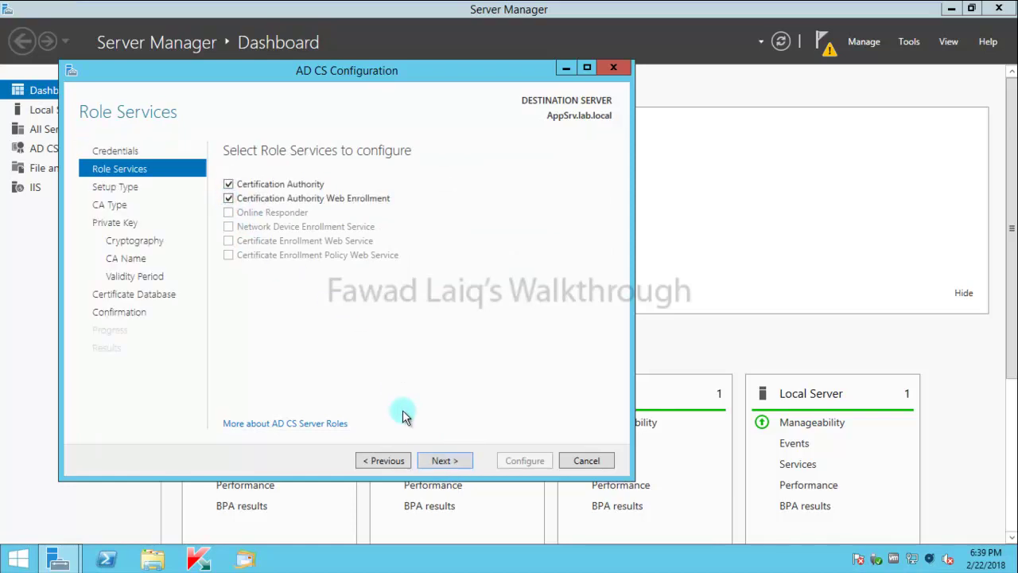
{"action": "left_click", "coordinate": [459, 461]}
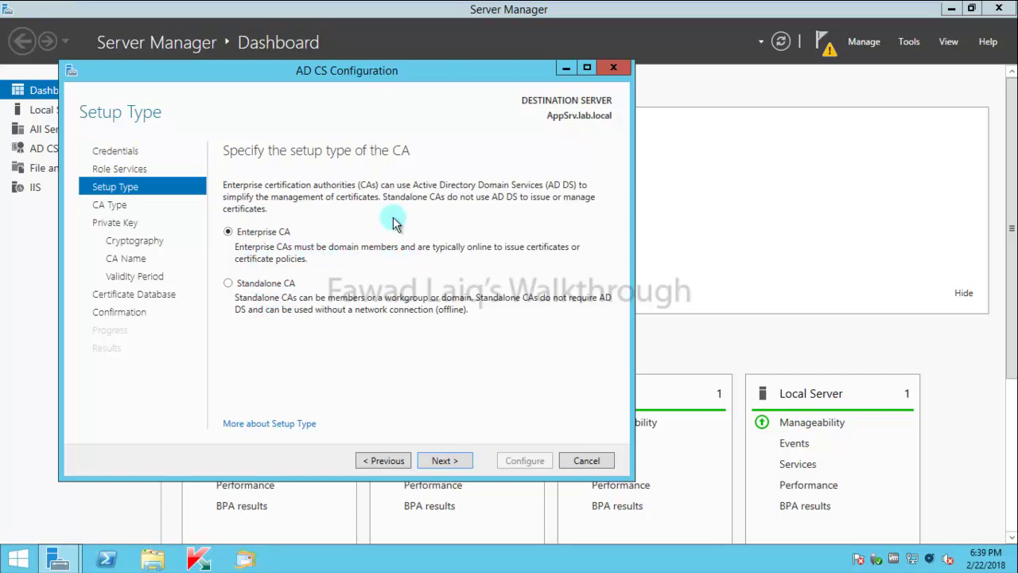
{"action": "left_click", "coordinate": [458, 461]}
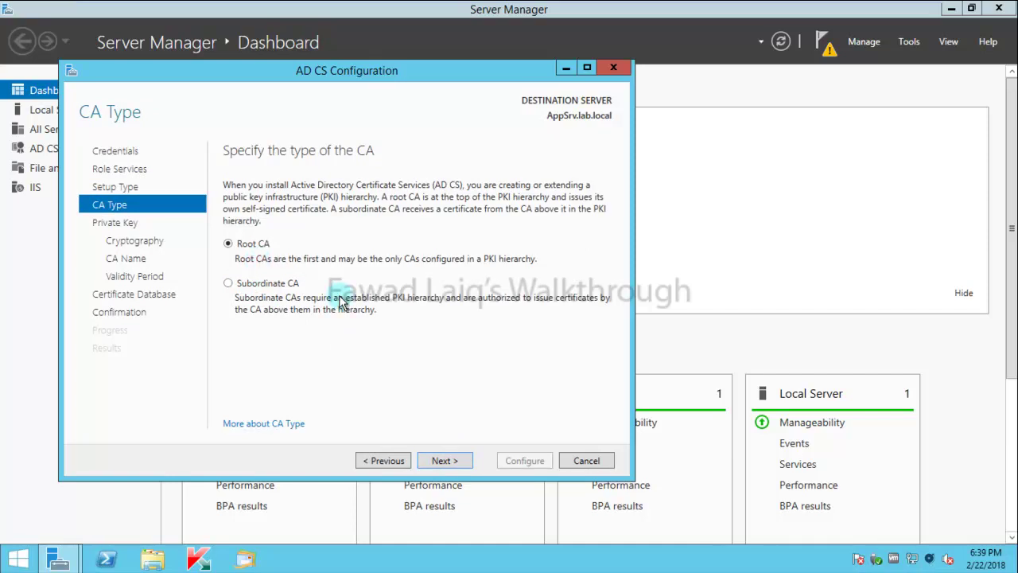
Keep Root CA and a new private key, using SHA256 hashing with a 2048-bit RSA key
{"action": "left_click", "coordinate": [455, 462]}
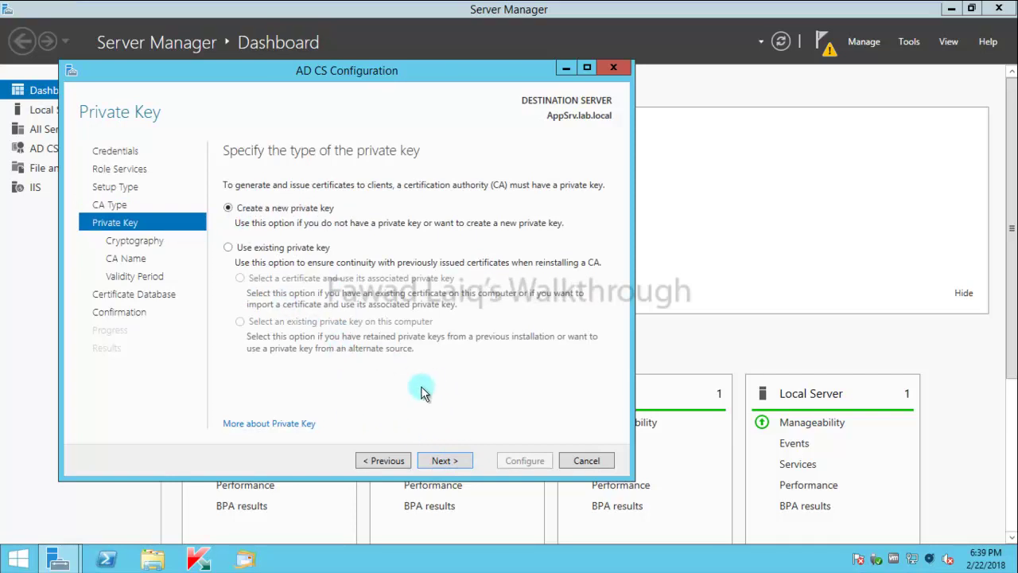
{"action": "left_click", "coordinate": [458, 466]}
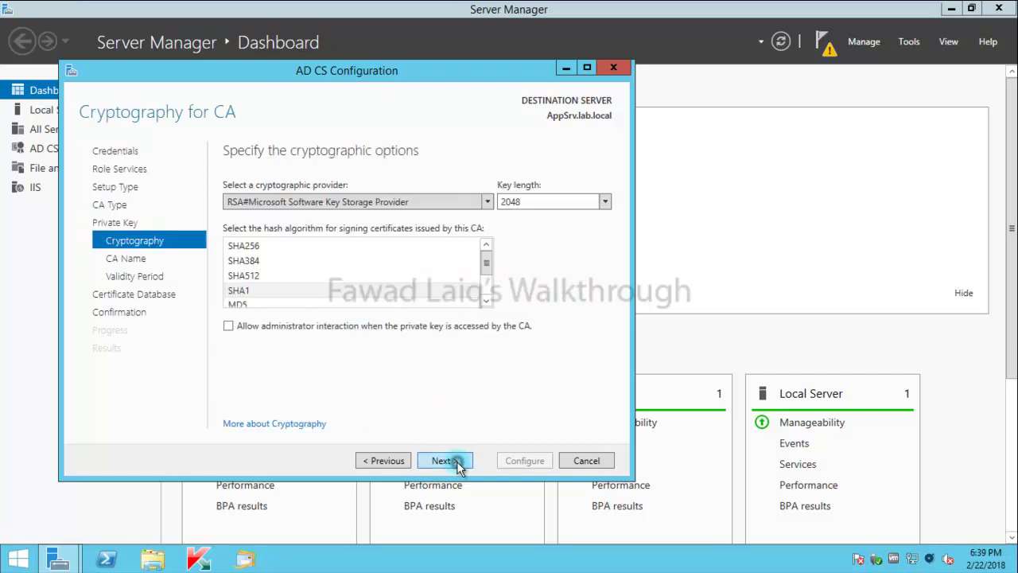
{"action": "left_click", "coordinate": [248, 248]}
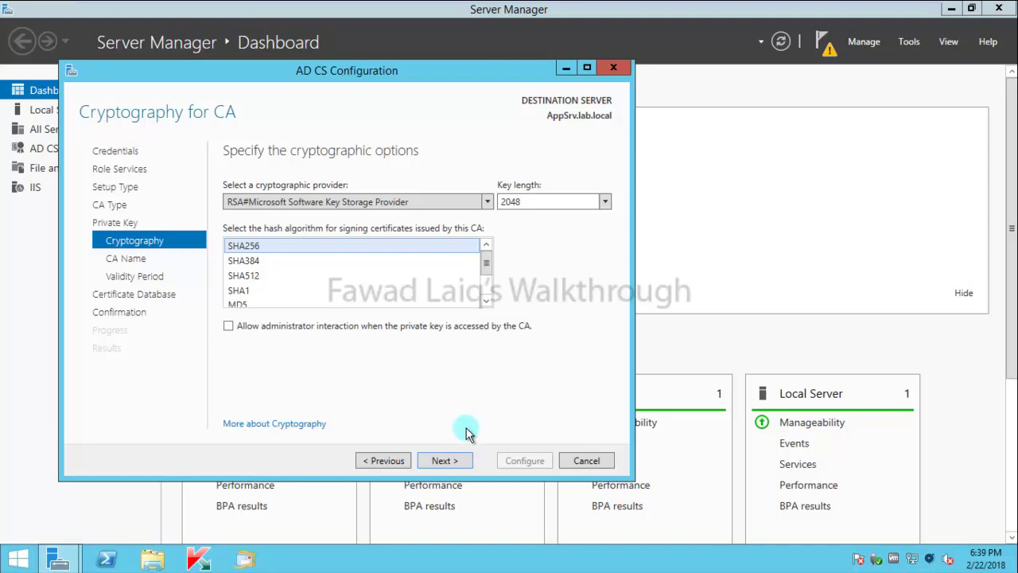
{"action": "left_click", "coordinate": [454, 463]}
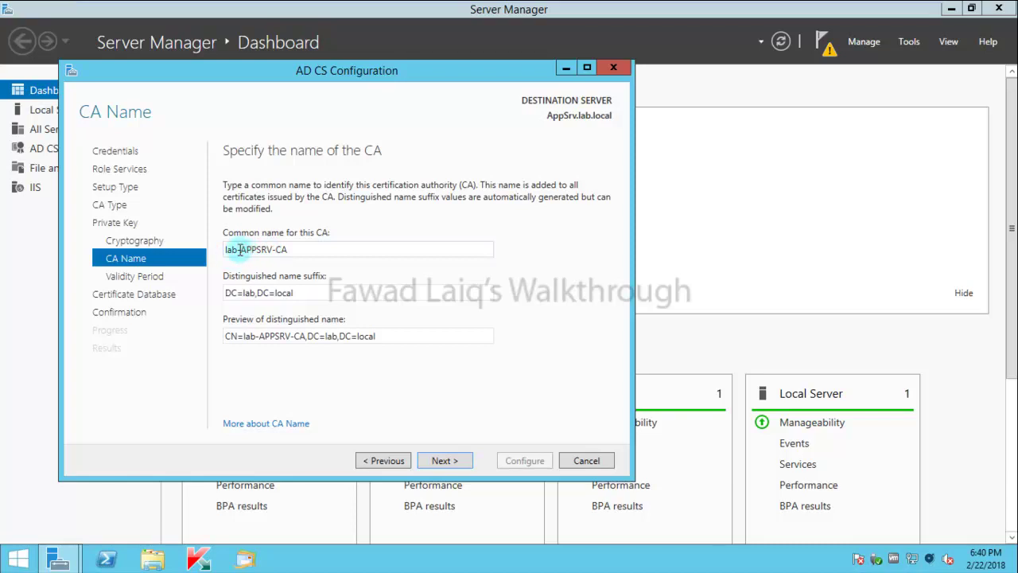
Change the CA common name from lab-APPSRV-CA to LAB-CA
{"action": "double_click", "coordinate": [242, 249]}
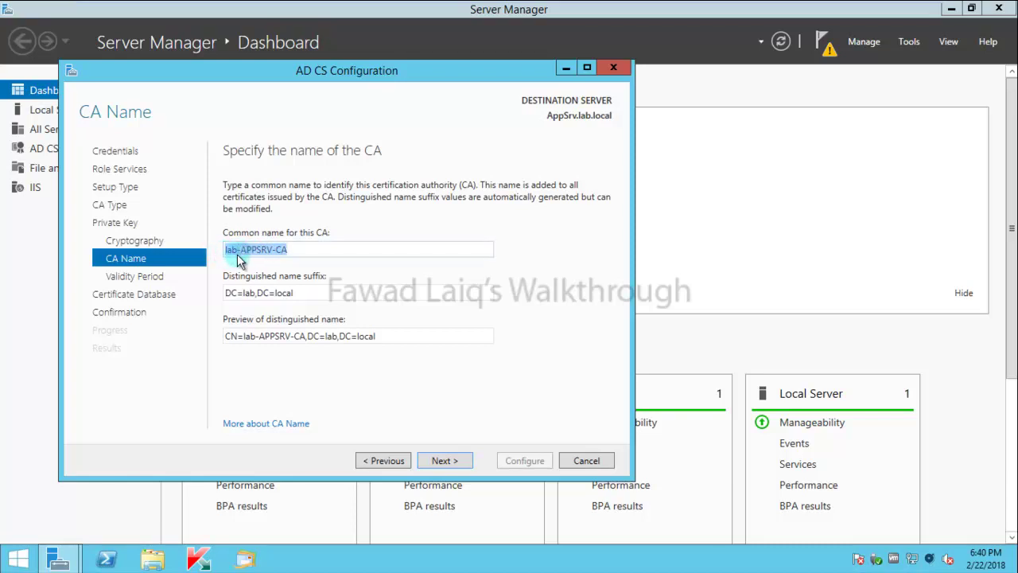
{"action": "left_click", "coordinate": [219, 249]}
{"action": "left_click_drag", "start_coordinate": [240, 248], "coordinate": [216, 255]}
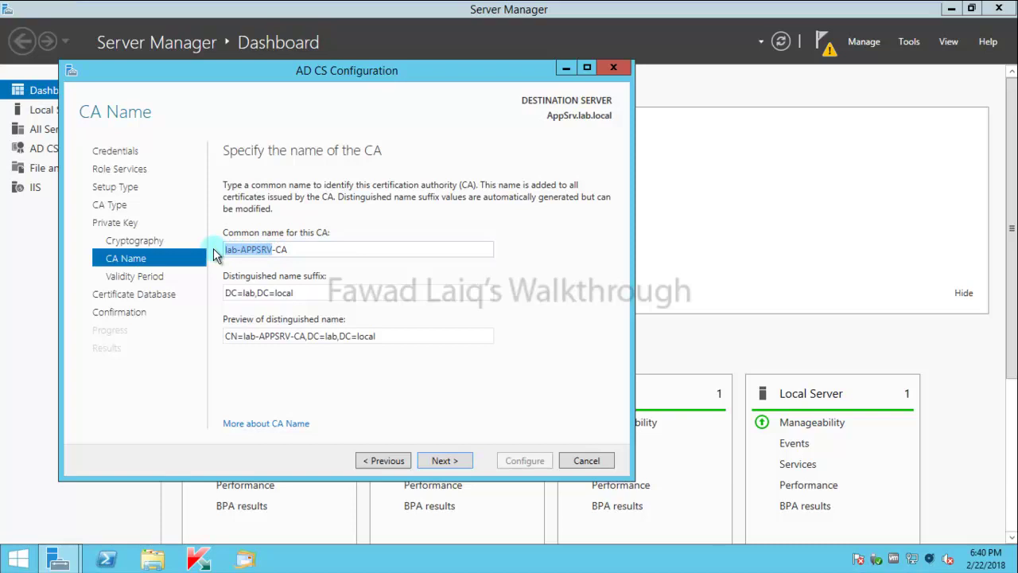
{"action": "type", "text": "LAB-"}
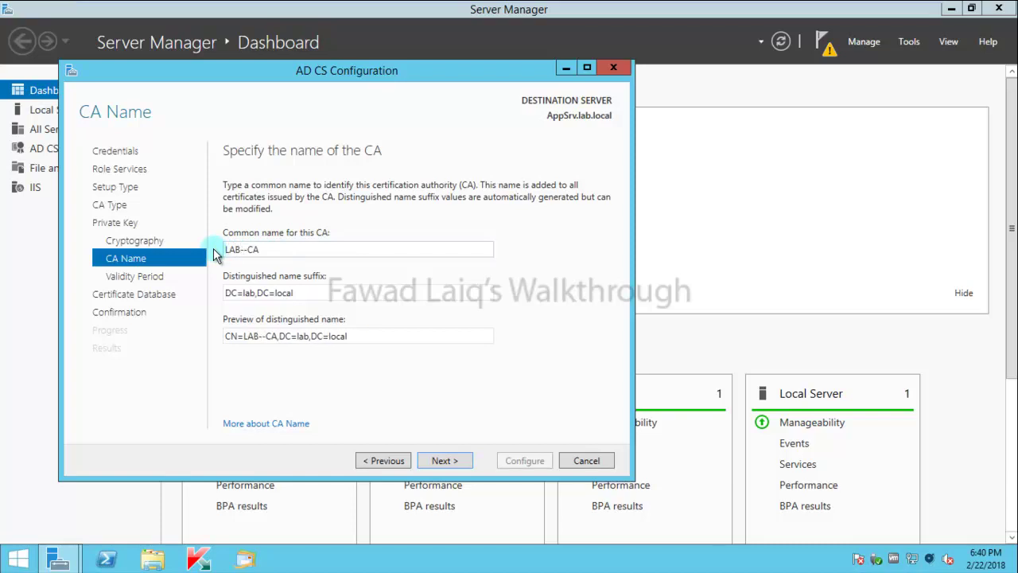
{"action": "key", "text": "BackSpace"}
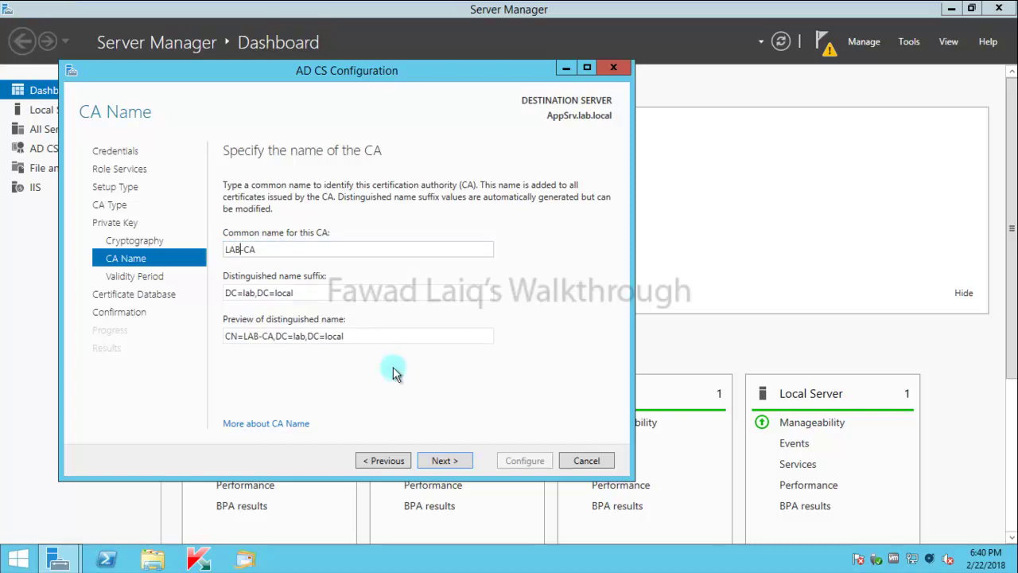
{"action": "left_click", "coordinate": [462, 462]}
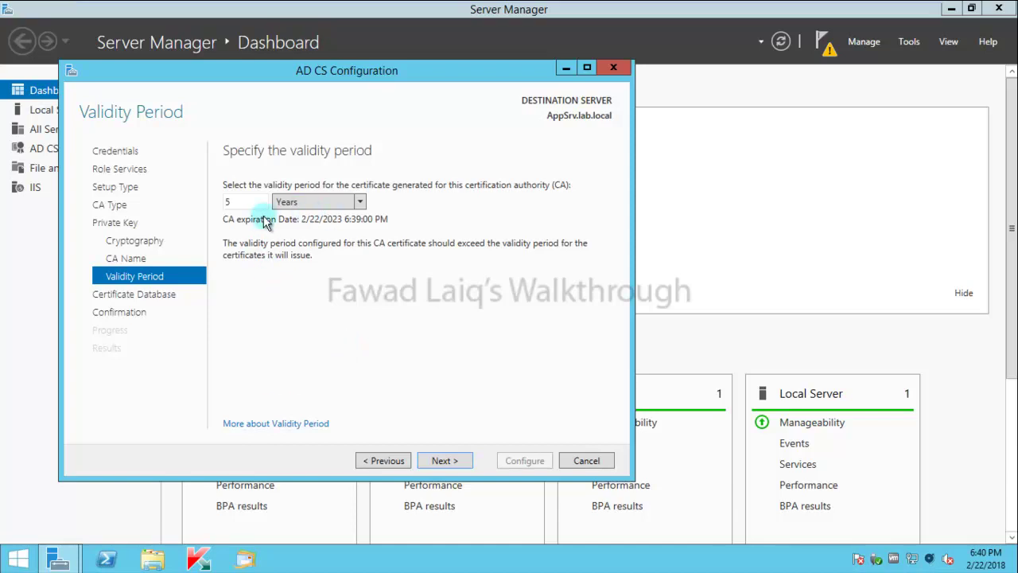
Accept the 5-year validity and default database locations, apply the configuration, and close the wizard
{"action": "left_click", "coordinate": [446, 461]}
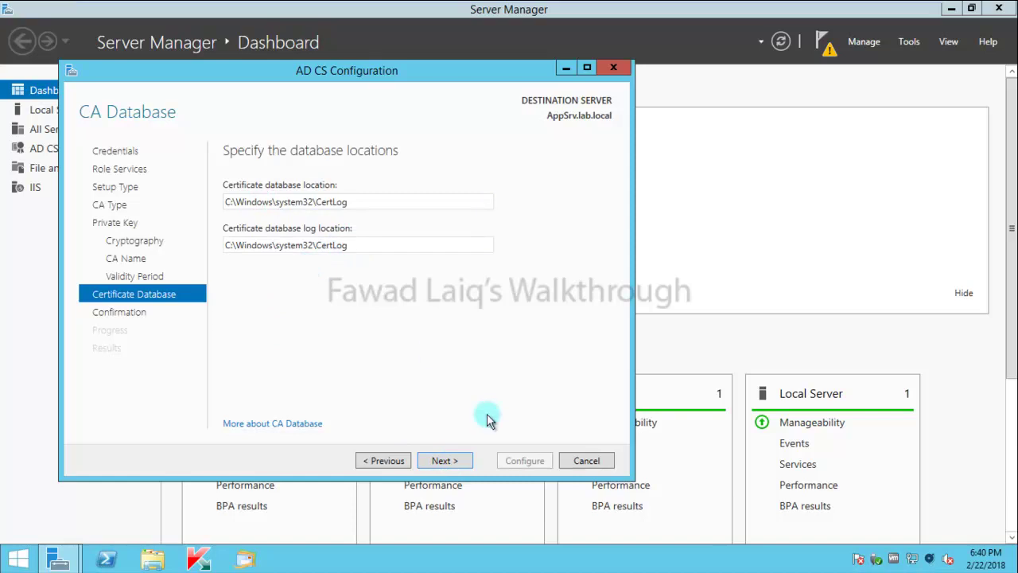
{"action": "left_click", "coordinate": [452, 462]}
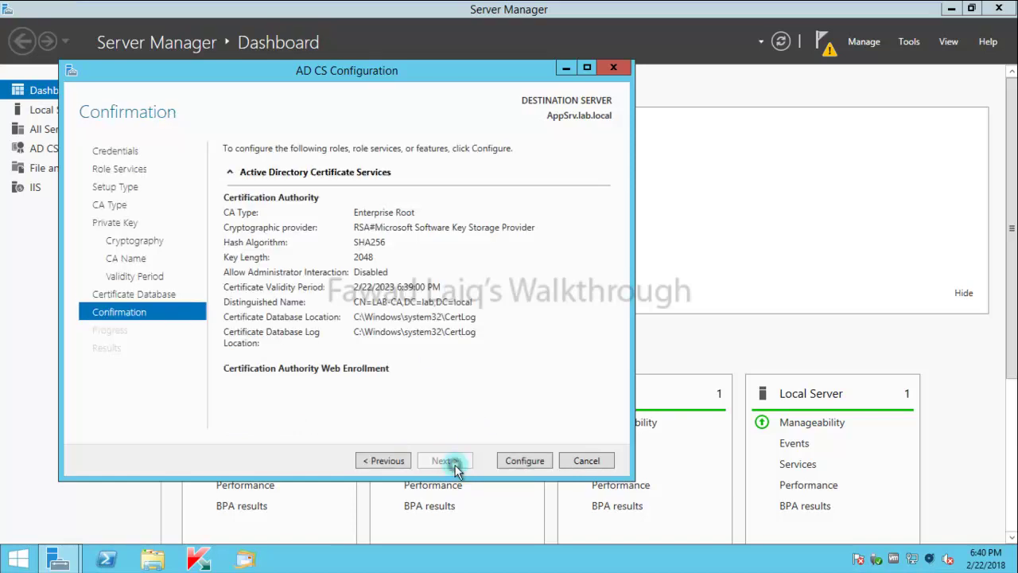
{"action": "left_click", "coordinate": [523, 461]}
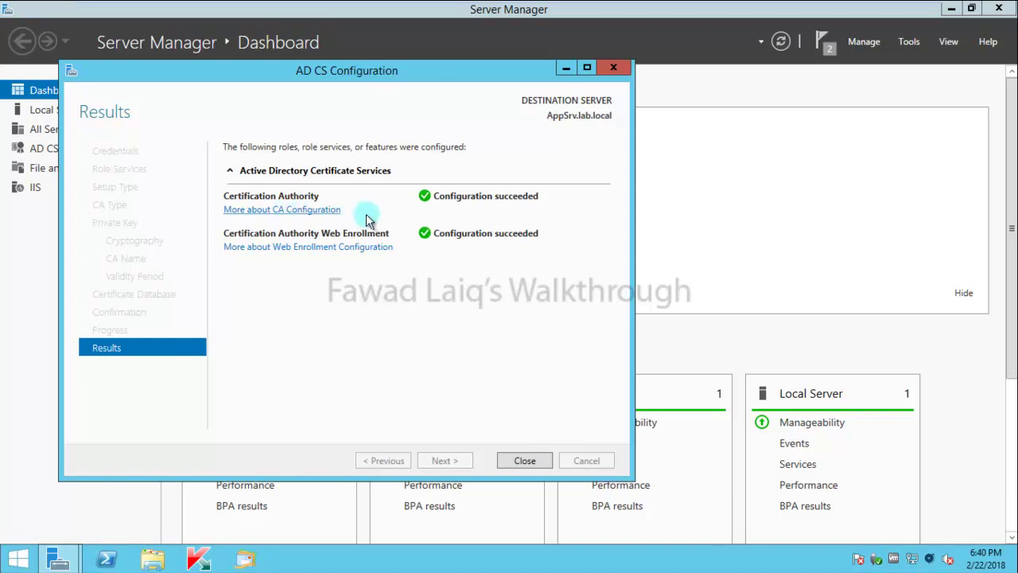
{"action": "left_click", "coordinate": [525, 462]}
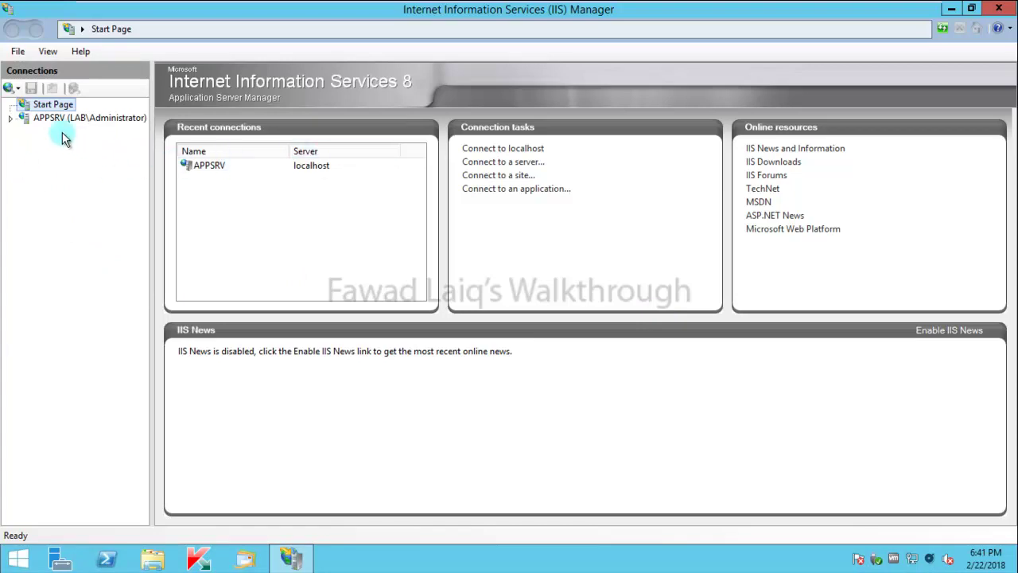
Expand APPSRV, Sites and Default Web Site in IIS Manager to reveal the CertSrv application
{"action": "left_click", "coordinate": [12, 119]}
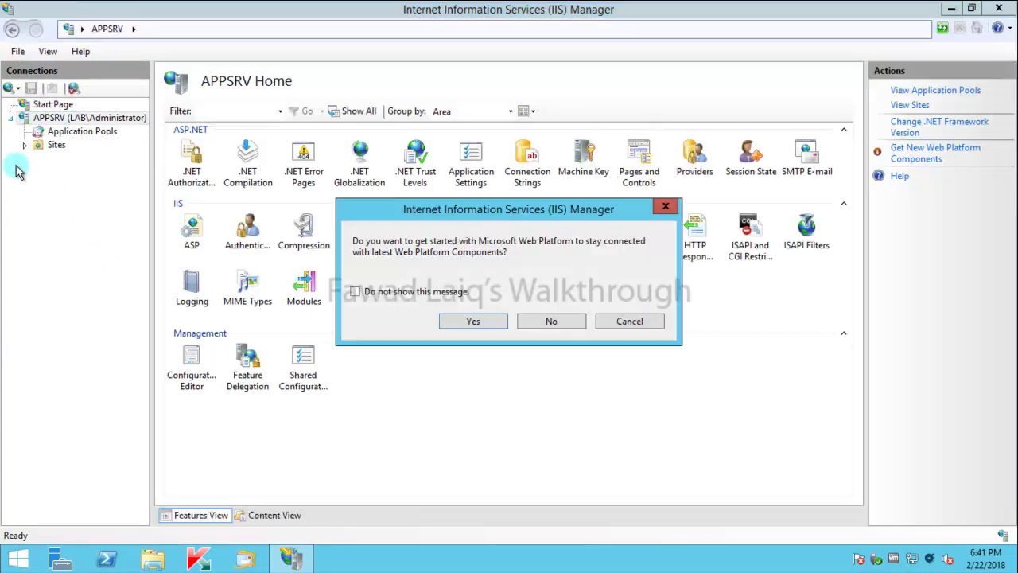
{"action": "left_click", "coordinate": [629, 321]}
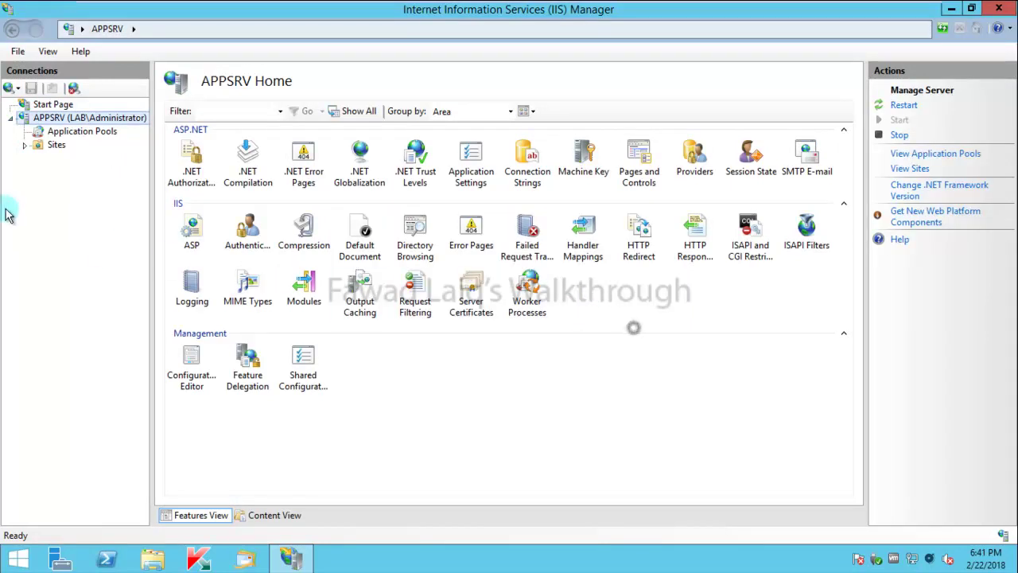
{"action": "left_click", "coordinate": [25, 144]}
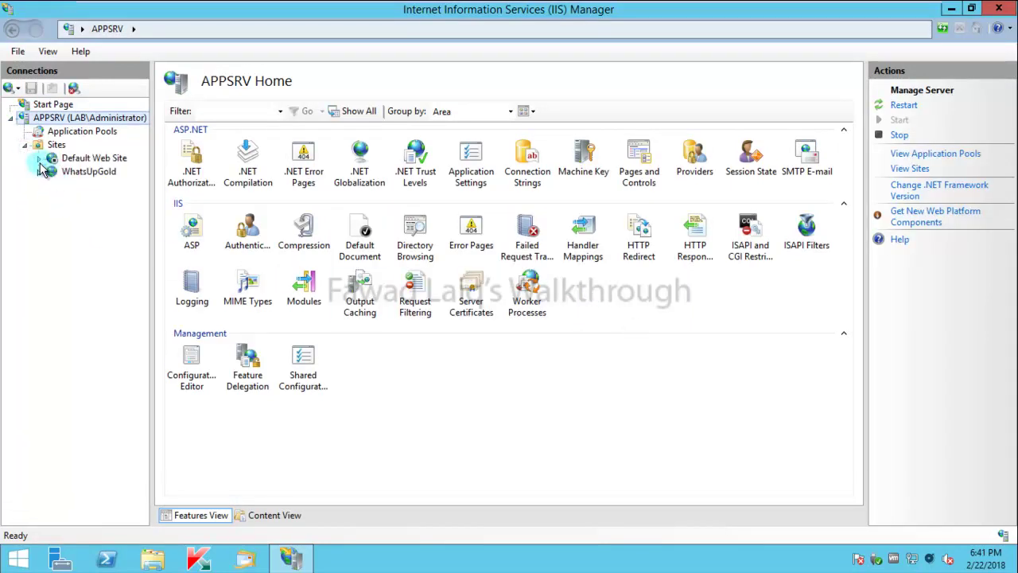
{"action": "left_click", "coordinate": [39, 172]}
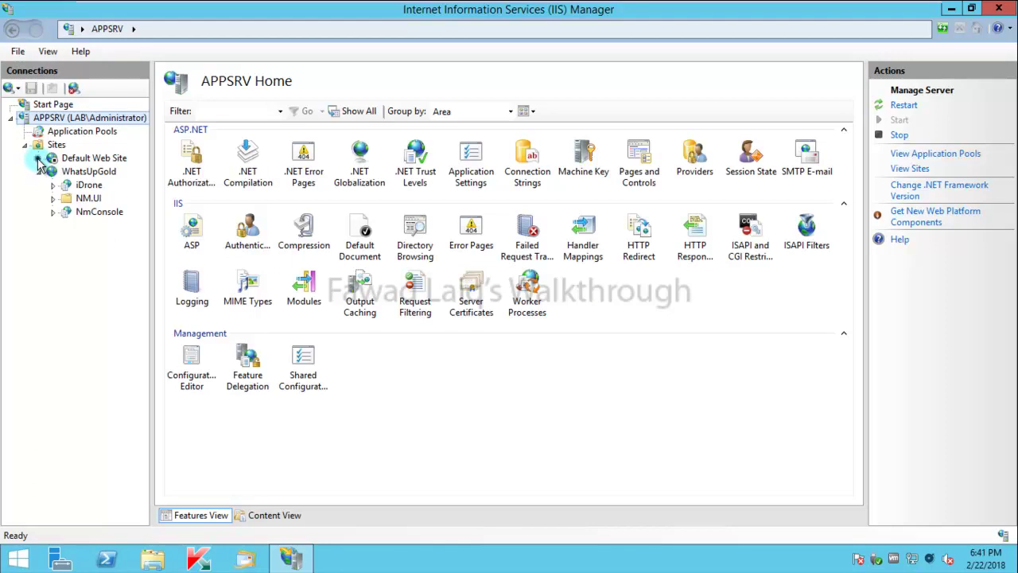
{"action": "left_click", "coordinate": [38, 159]}
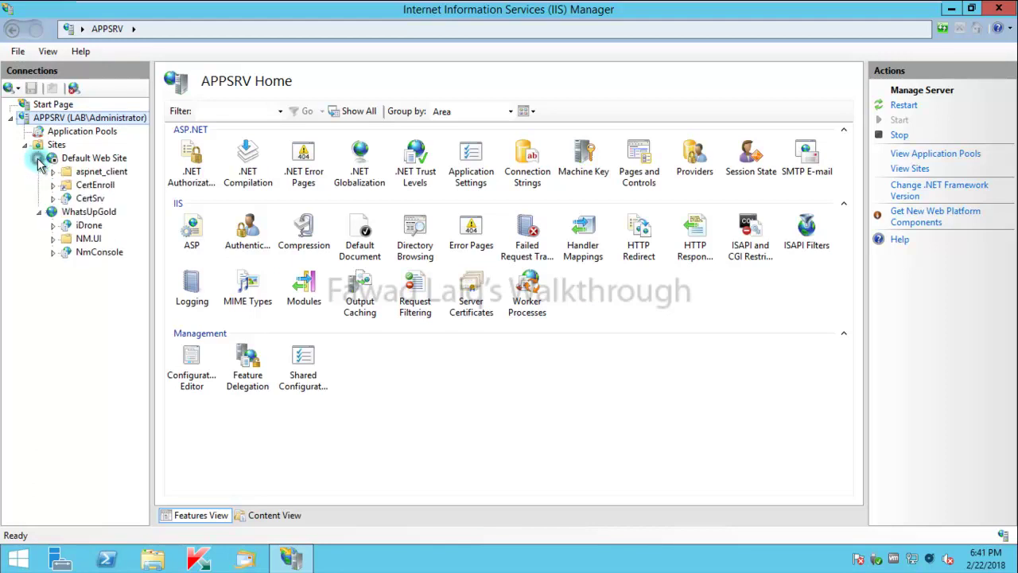
Browse the CertSrv application and maximize the browser to read the HTTP 404.0 Not Found error
{"action": "right_click", "coordinate": [90, 204]}
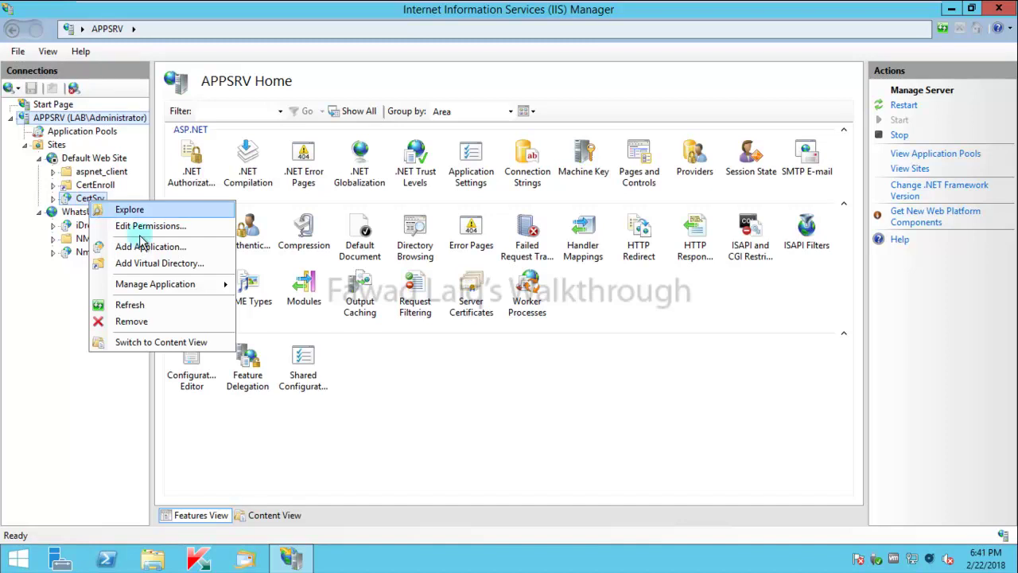
{"action": "mouse_move", "coordinate": [212, 283]}
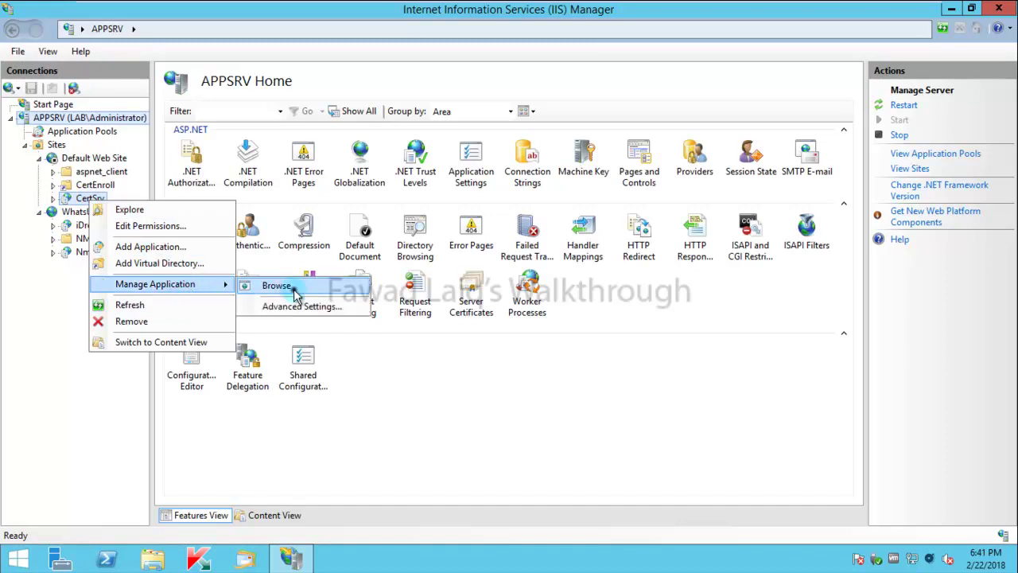
{"action": "left_click", "coordinate": [247, 285]}
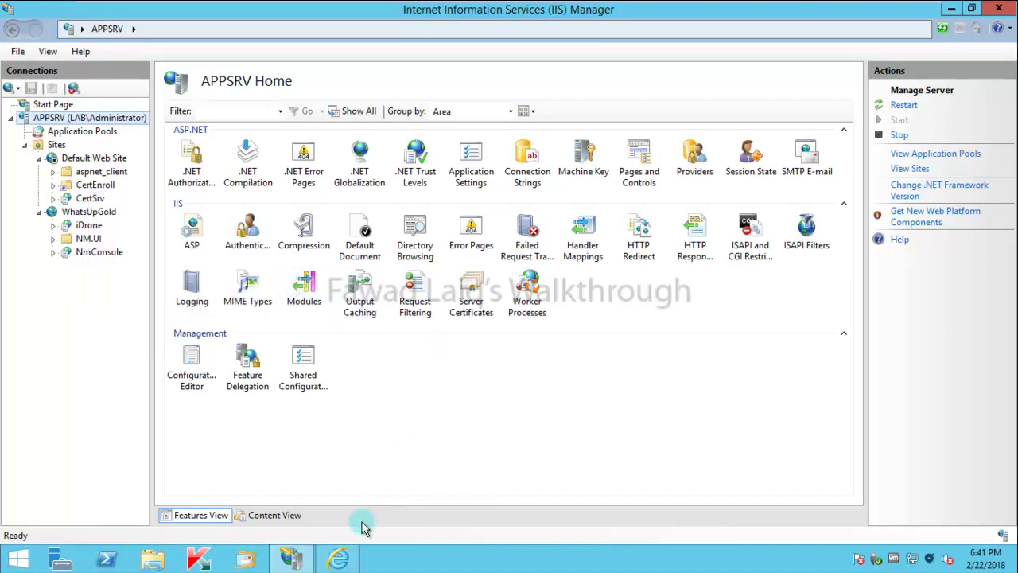
{"action": "left_click", "coordinate": [337, 559]}
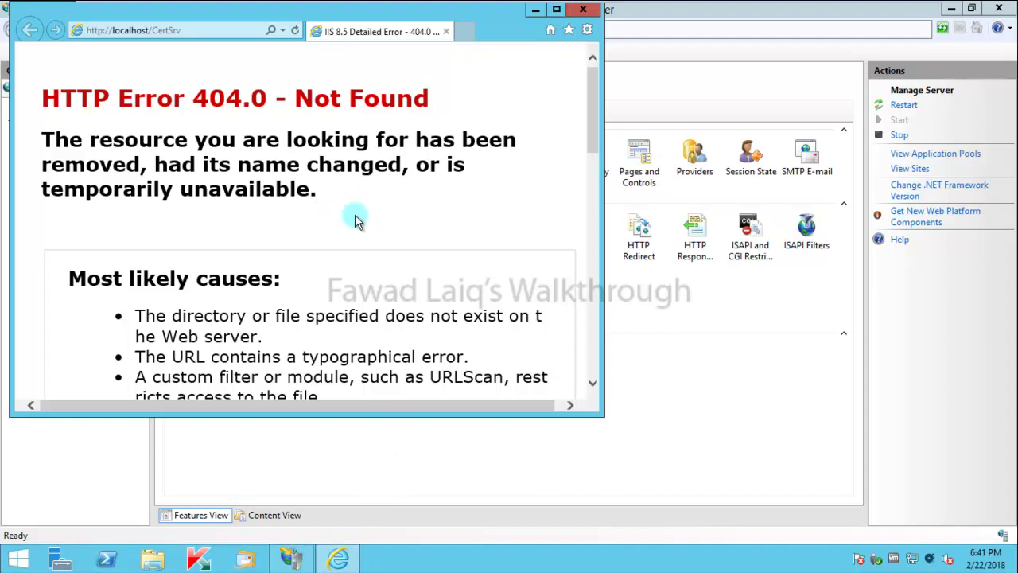
{"action": "left_click", "coordinate": [557, 12]}
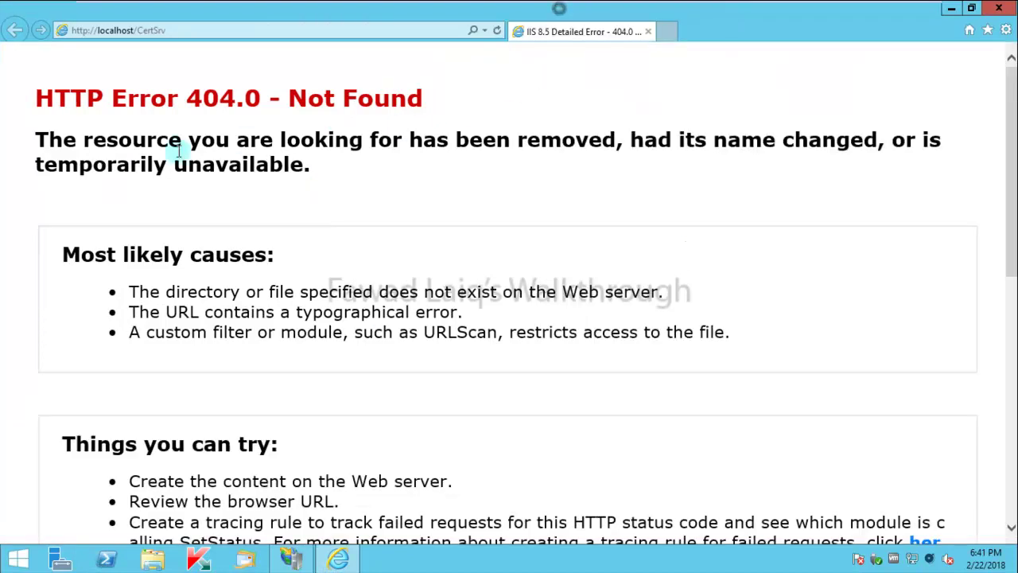
Close the browser, start Default Web Site, and dismiss the port-conflict warning
{"action": "left_click", "coordinate": [999, 8]}
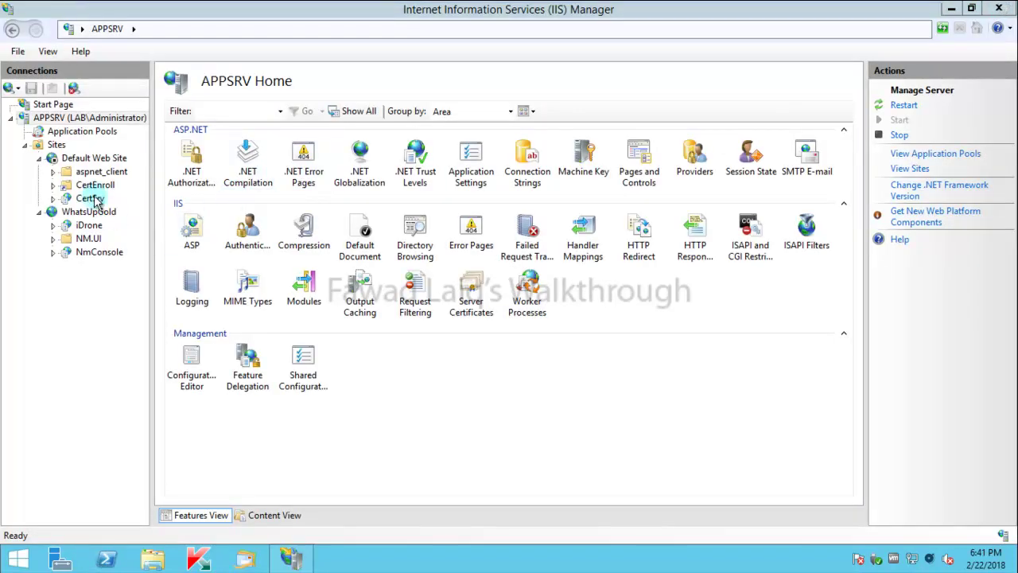
{"action": "right_click", "coordinate": [87, 159]}
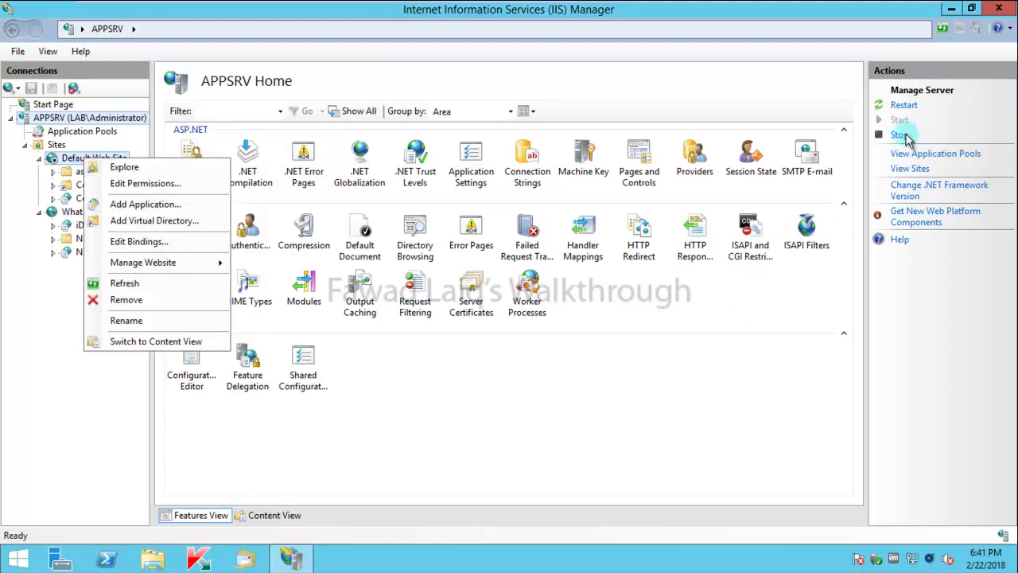
{"action": "left_click", "coordinate": [80, 159]}
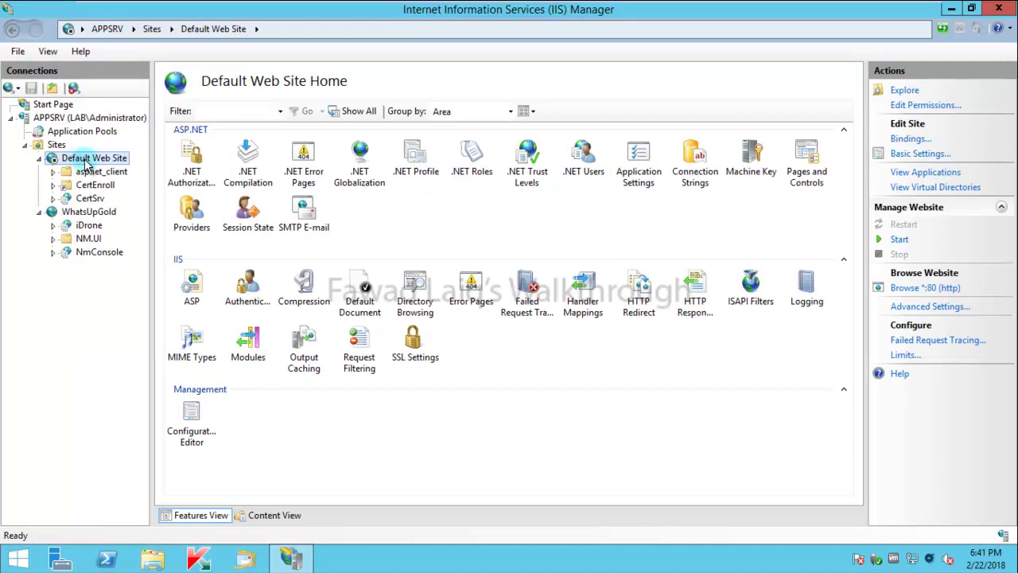
{"action": "right_click", "coordinate": [83, 159]}
{"action": "mouse_move", "coordinate": [198, 264]}
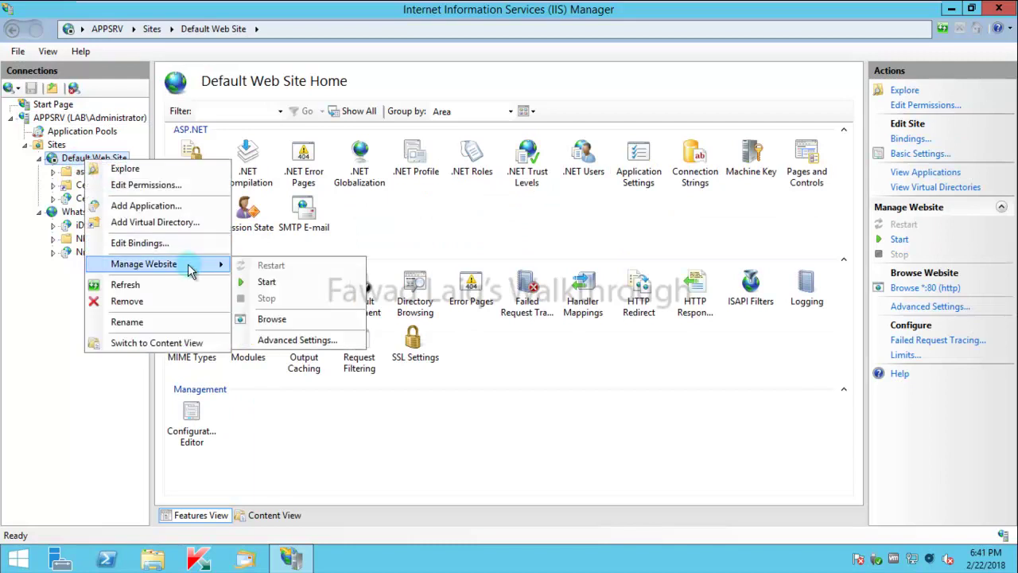
{"action": "left_click", "coordinate": [266, 282]}
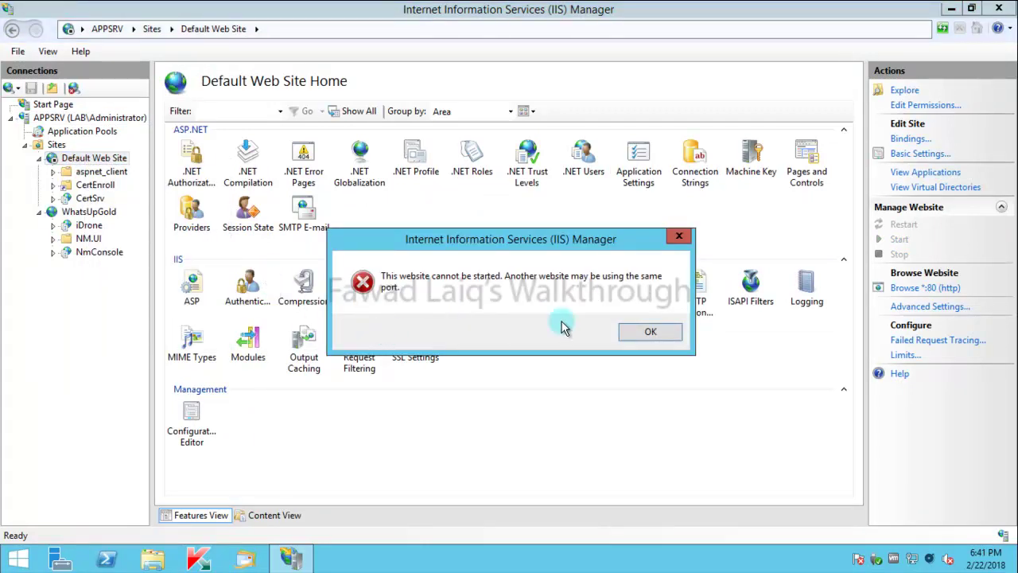
{"action": "left_click", "coordinate": [651, 332]}
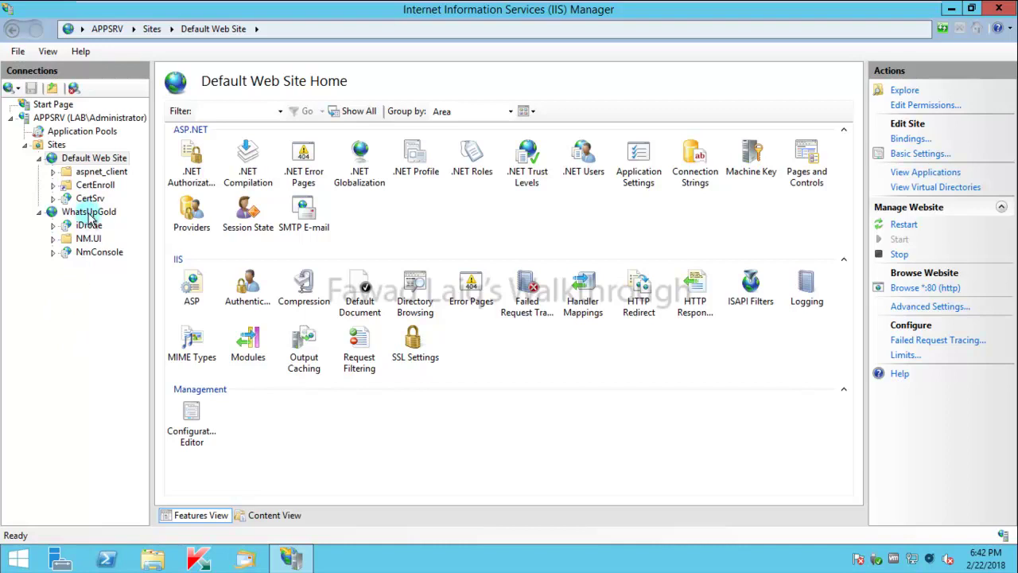
Check that the WhatsUpGold site is bound to port 8080
{"action": "right_click", "coordinate": [90, 219]}
{"action": "left_click", "coordinate": [151, 298]}
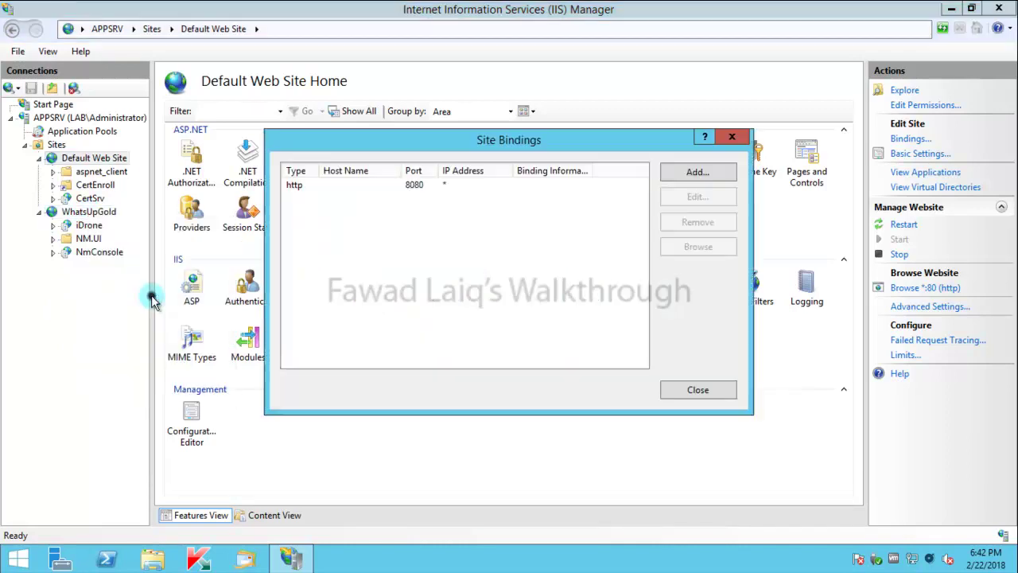
{"action": "left_click", "coordinate": [698, 390]}
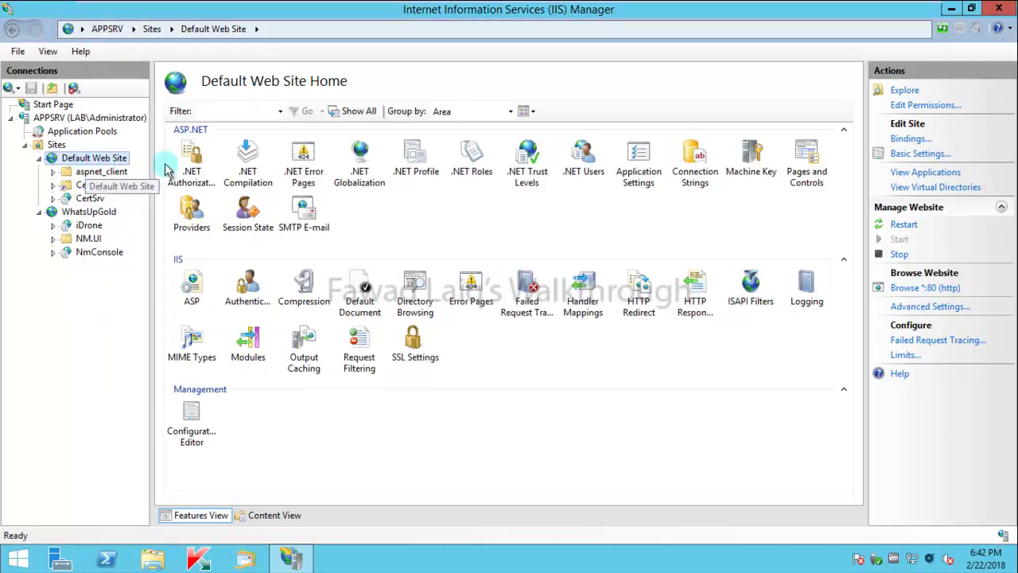
Browse the CertSrv application to load the LAB-CA Certificate Services welcome page
{"action": "right_click", "coordinate": [93, 163]}
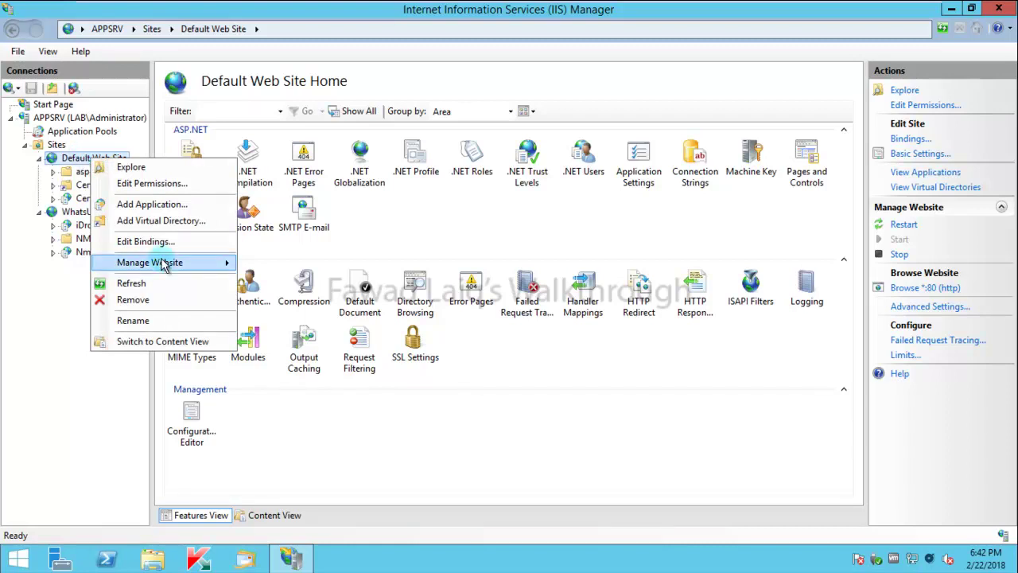
{"action": "left_click", "coordinate": [65, 159]}
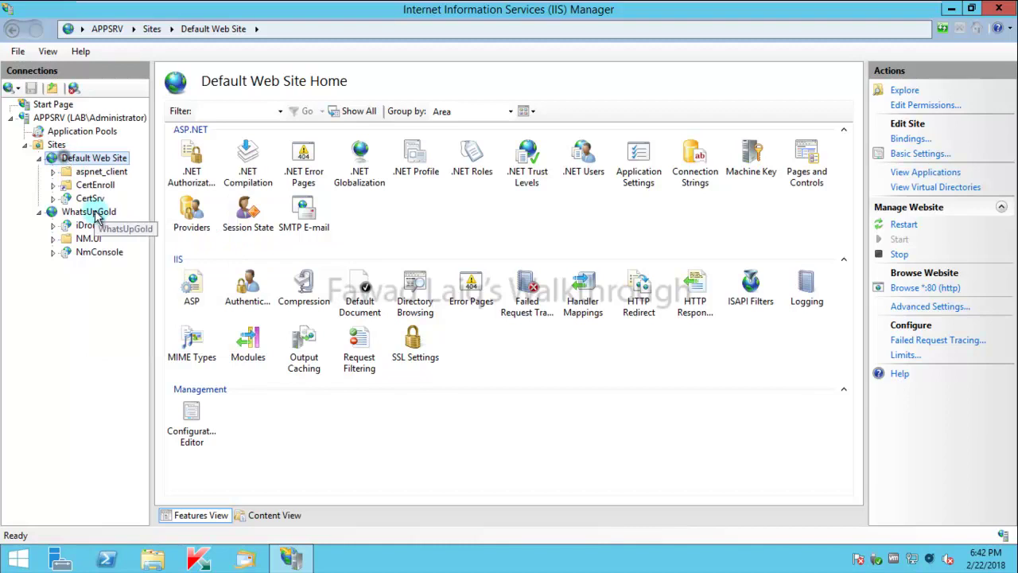
{"action": "right_click", "coordinate": [90, 198]}
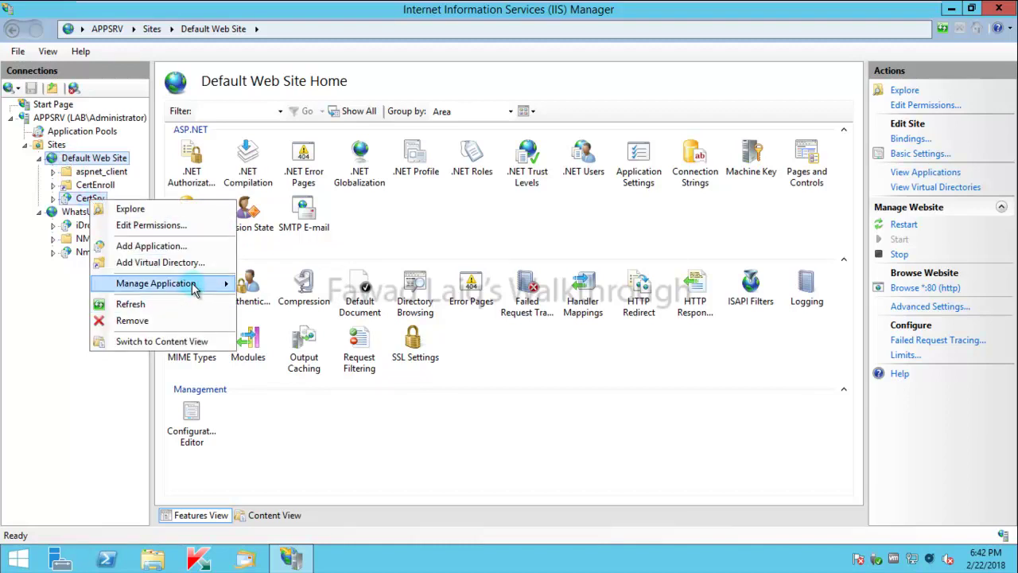
{"action": "mouse_move", "coordinate": [194, 283]}
{"action": "left_click", "coordinate": [288, 284]}
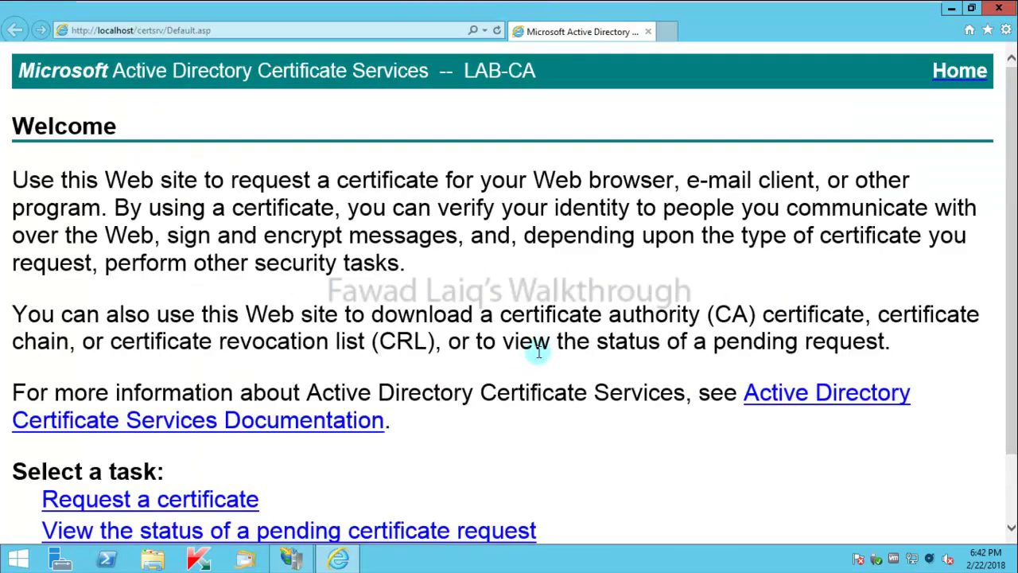
{"action": "scroll", "coordinate": [670, 280], "scroll_direction": "down", "scroll_amount": 2}
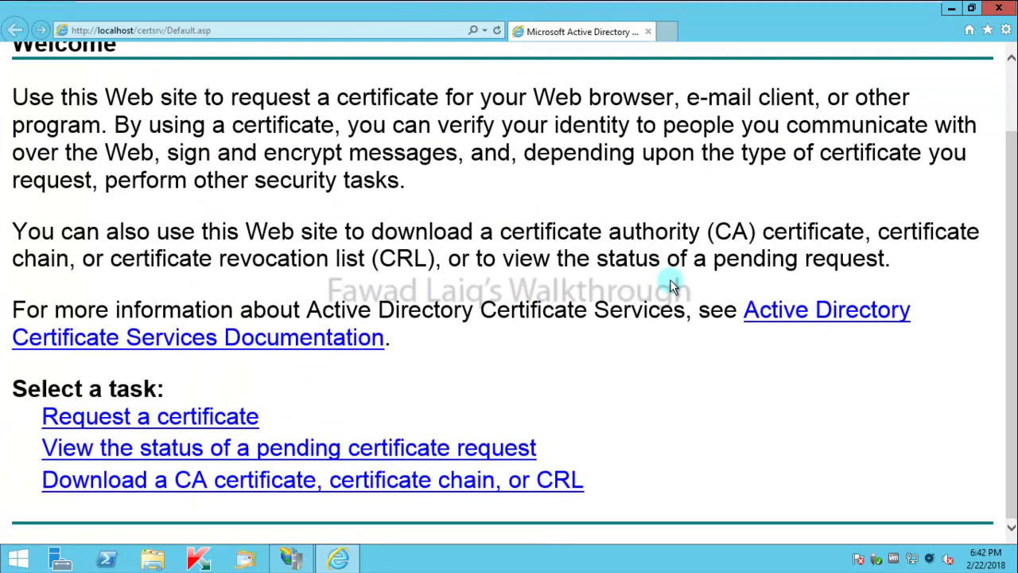